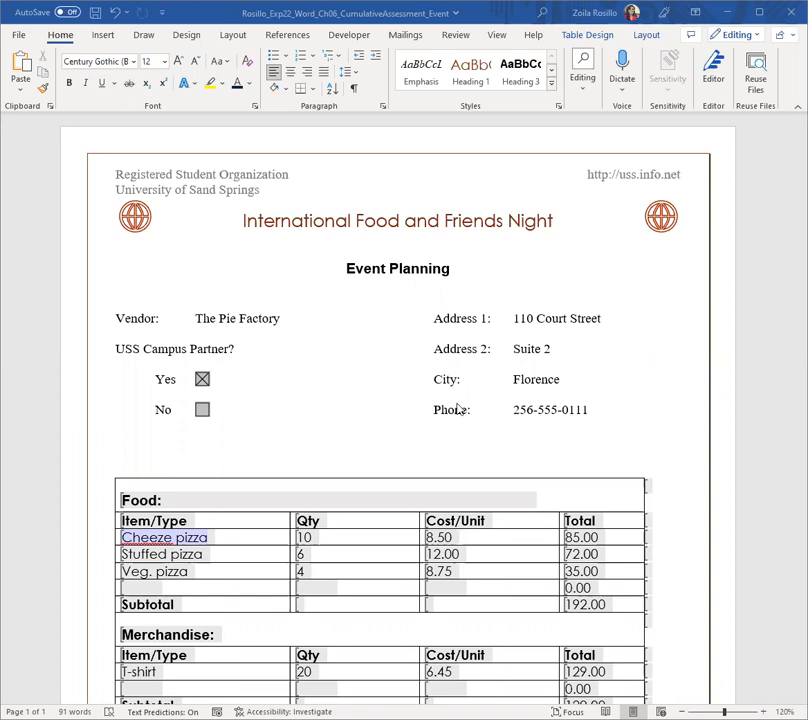
# - Select the word "Vendor" and start recording a macro named Format_Text, stored in the current document
pyautogui.scroll(-1, 411, 411)
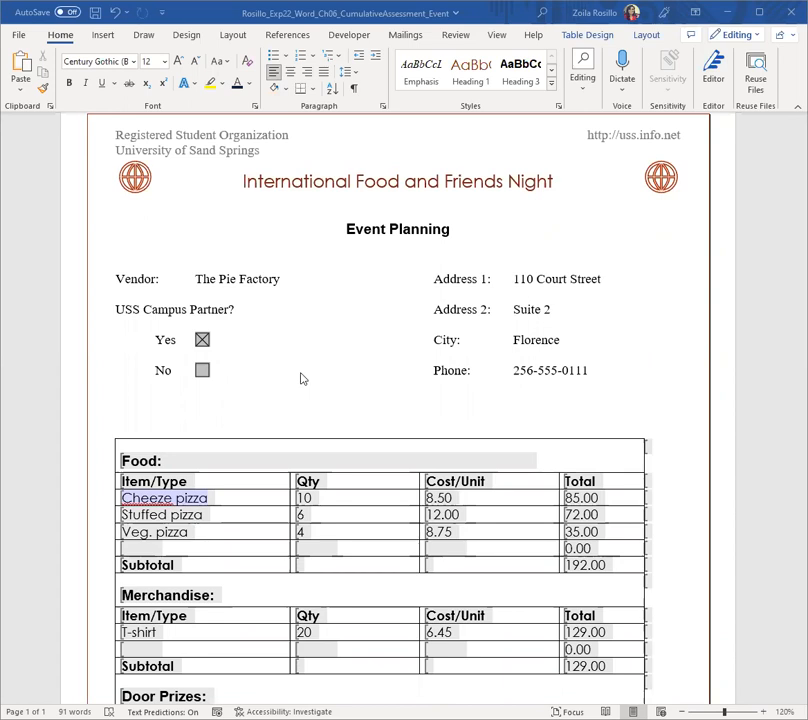
pyautogui.scroll(-2, 303, 378)
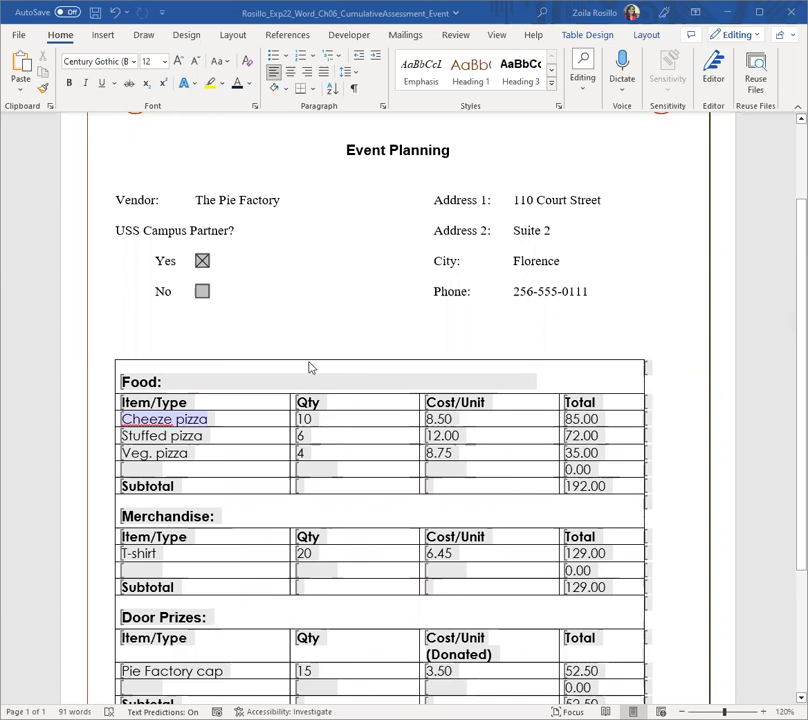
pyautogui.scroll(1, 304, 370)
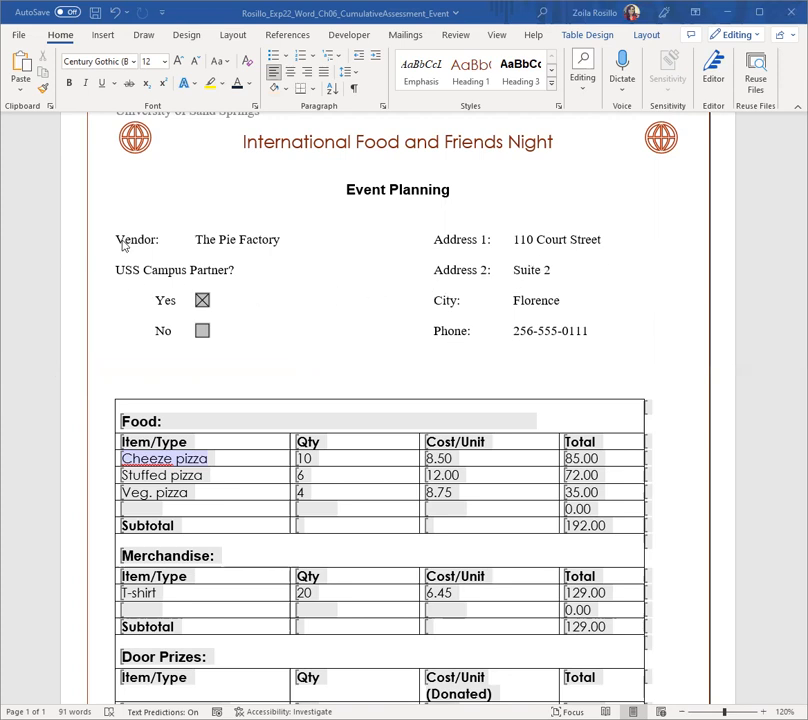
pyautogui.moveTo(116, 240); pyautogui.dragTo(155, 237)
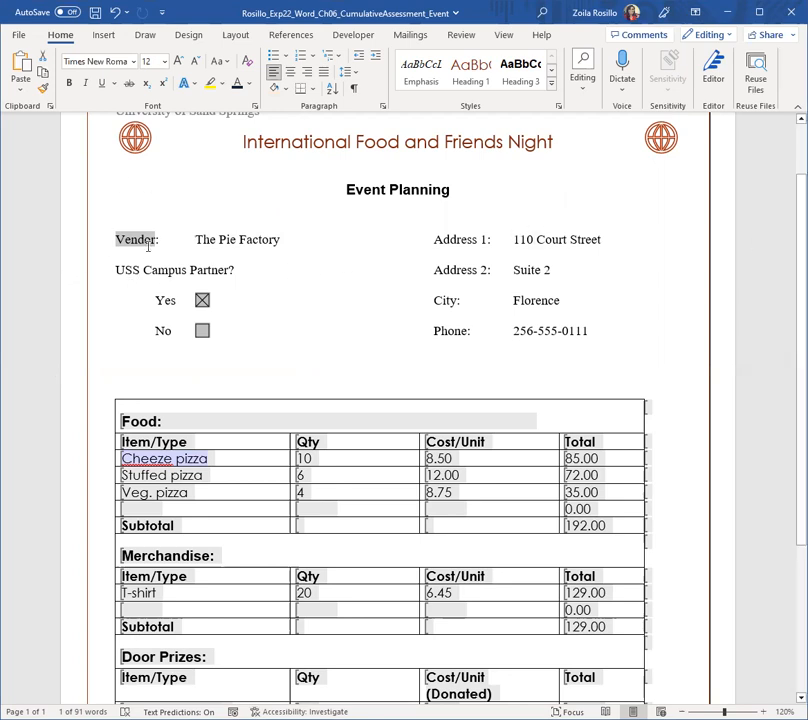
pyautogui.click(355, 36)
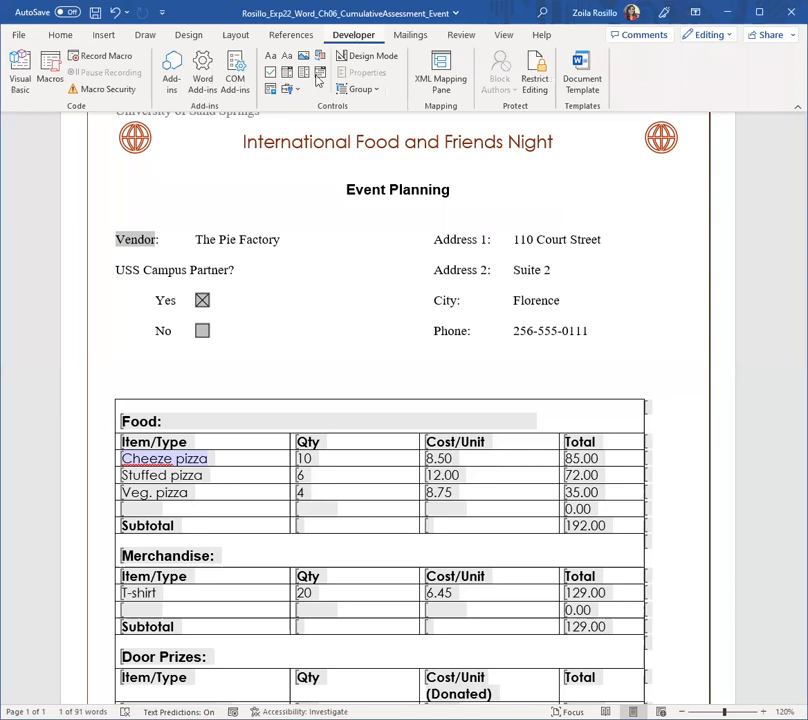
pyautogui.click(91, 58)
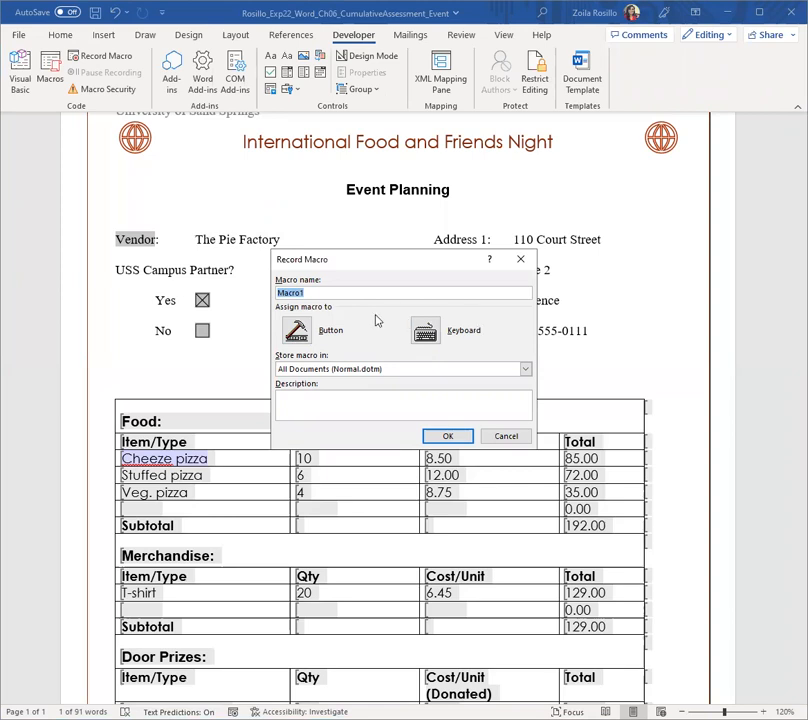
pyautogui.write('Format_Text')
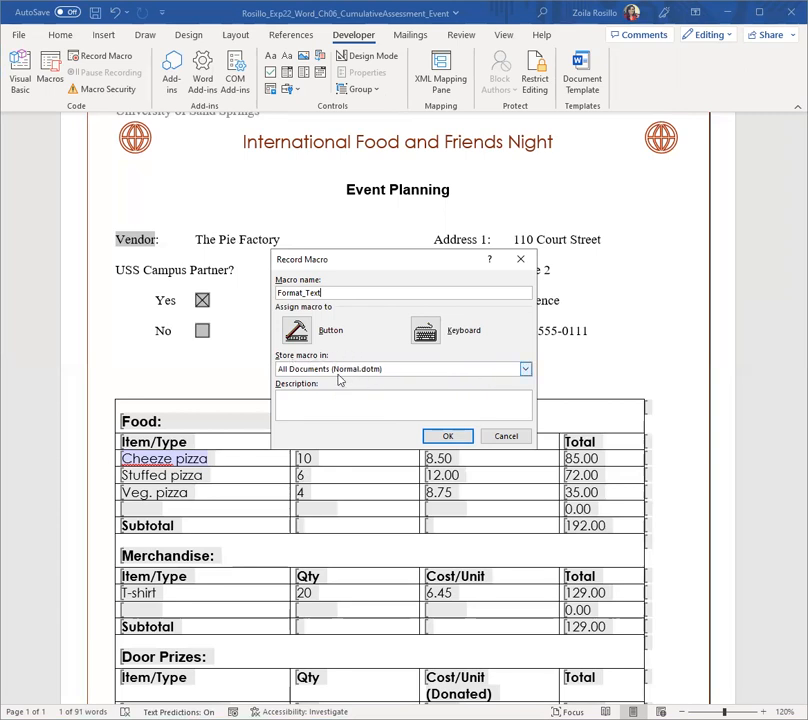
pyautogui.click(525, 369)
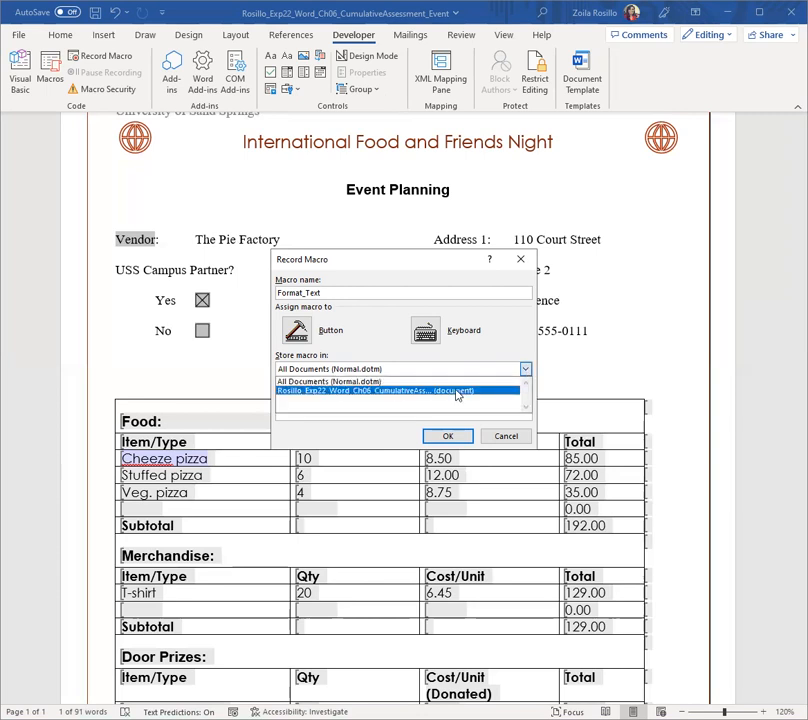
pyautogui.click(457, 392)
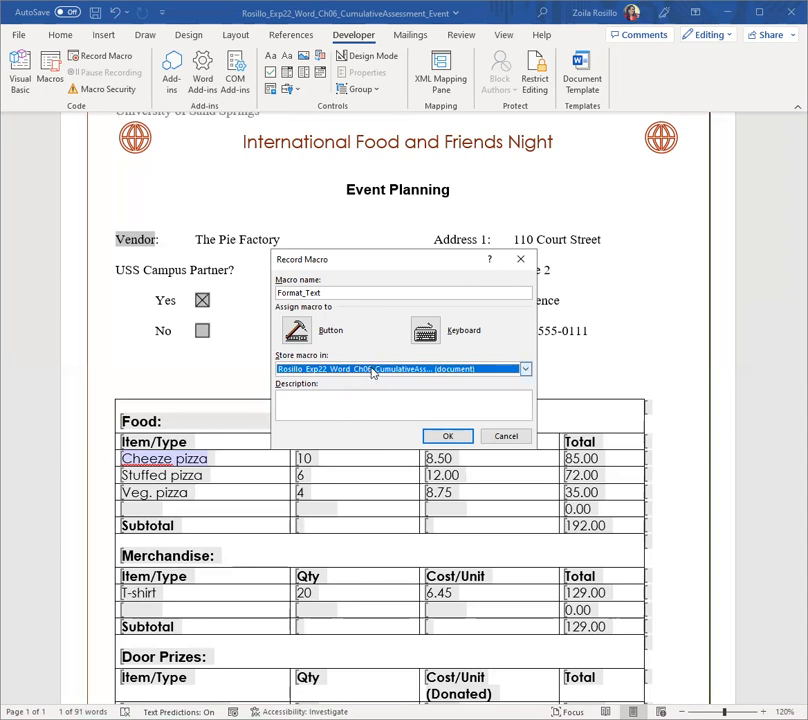
pyautogui.click(445, 438)
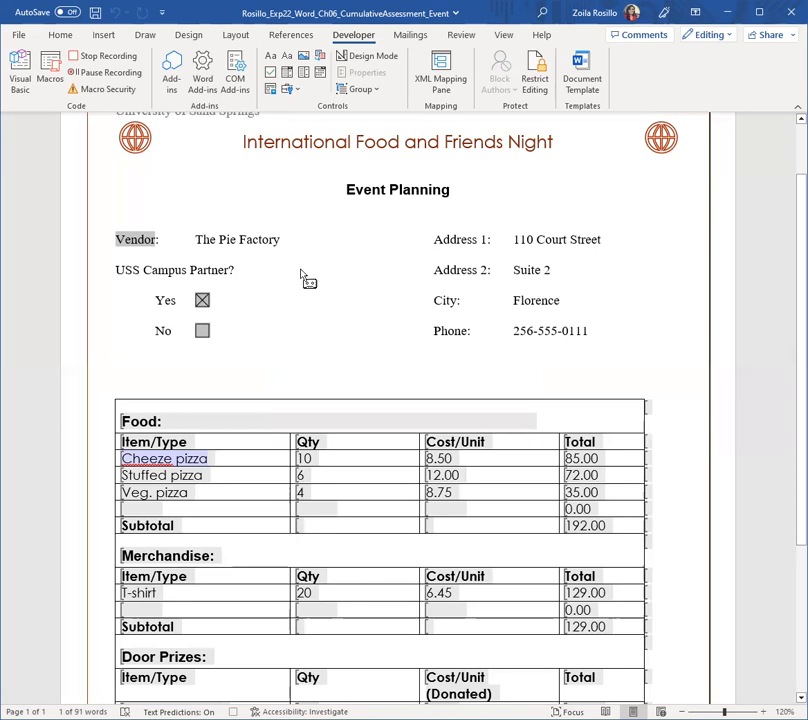
# - Apply bold, italic and underline to the selected word "Vendor" and stop recording the macro
pyautogui.click(60, 35)
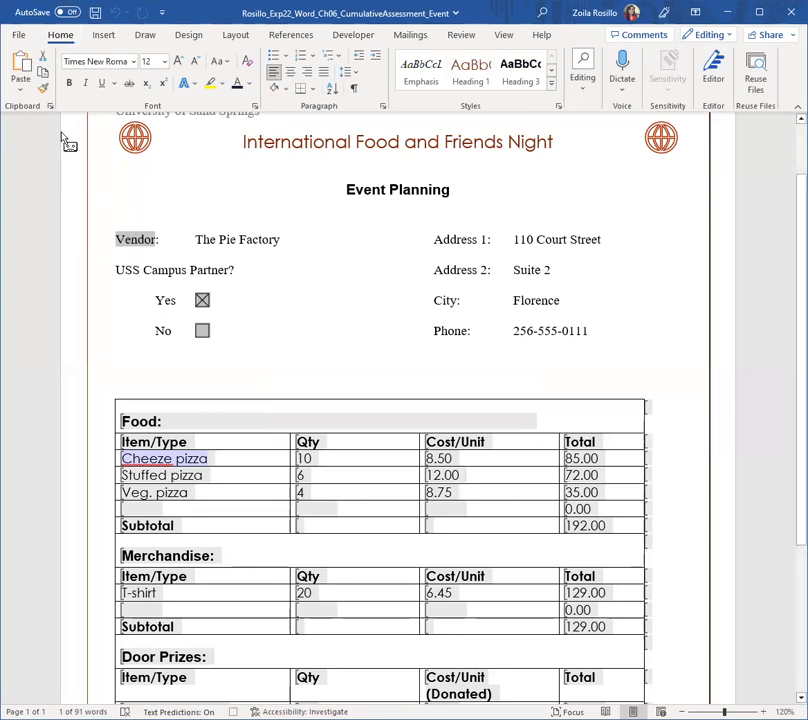
pyautogui.click(70, 83)
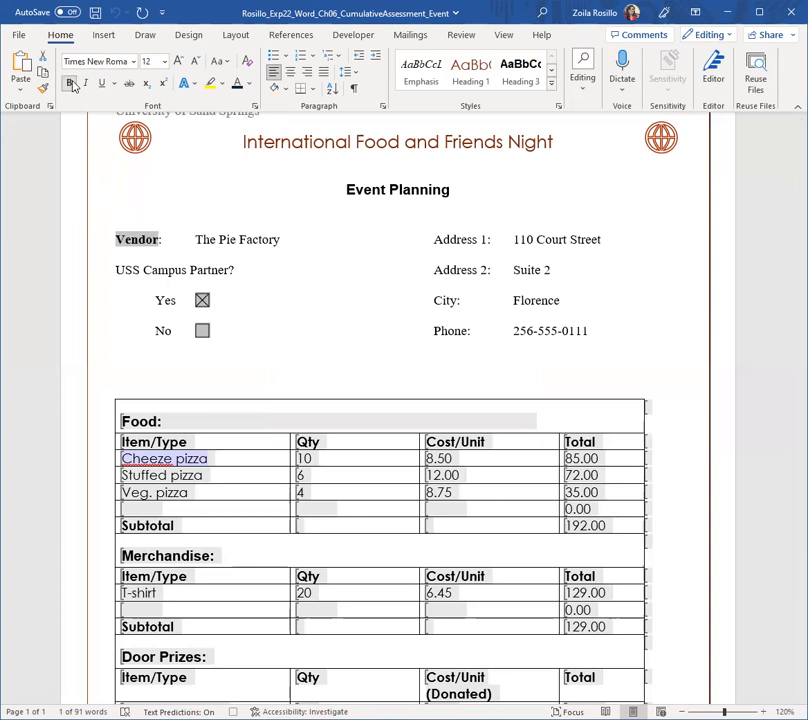
pyautogui.click(85, 84)
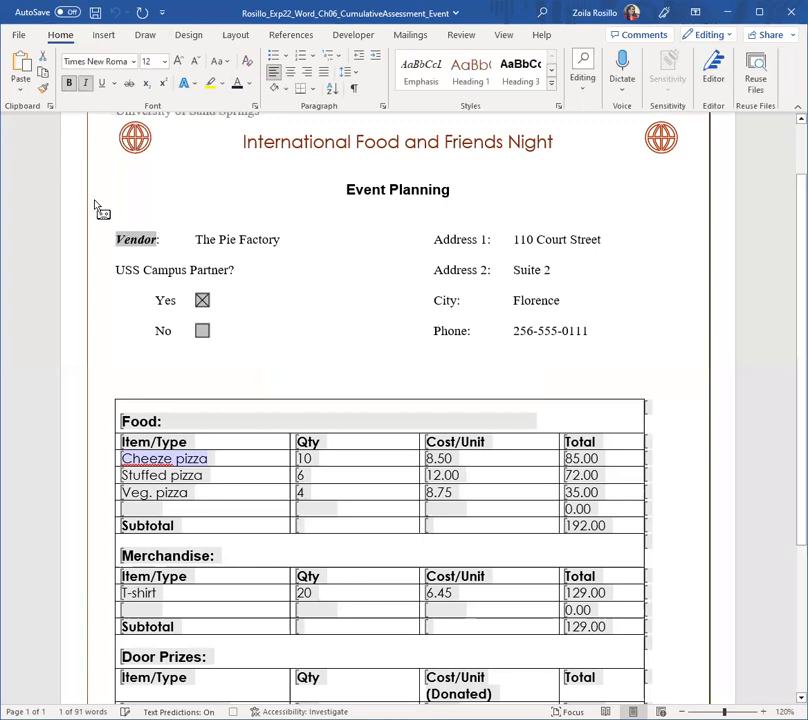
pyautogui.moveTo(157, 233); pyautogui.dragTo(87, 213)
pyautogui.click(101, 85)
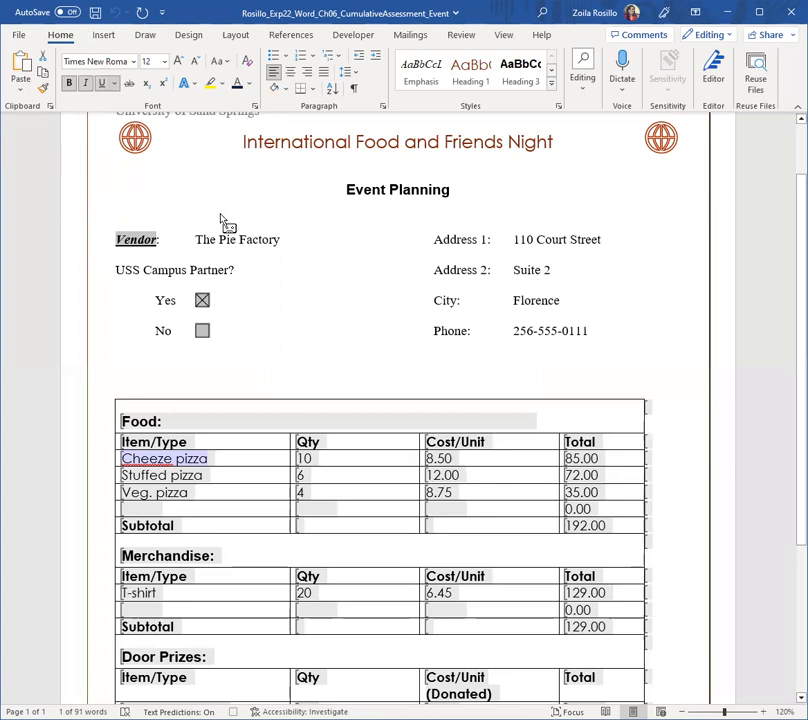
pyautogui.click(354, 36)
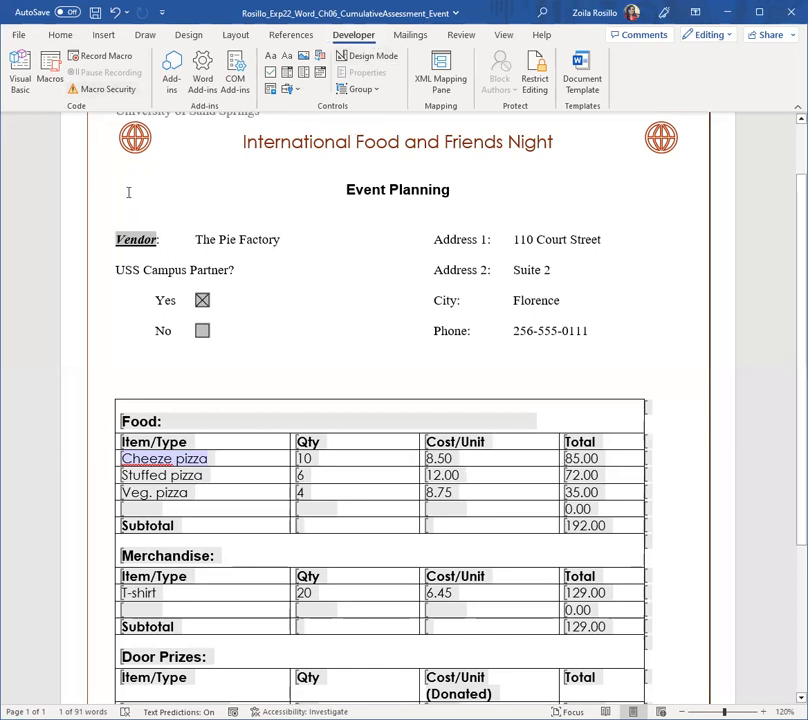
# - Edit the Format_Text macro, delete its Selection.Font.Underline = wdUnderlineSingle line, and return to the document
pyautogui.click(50, 72)
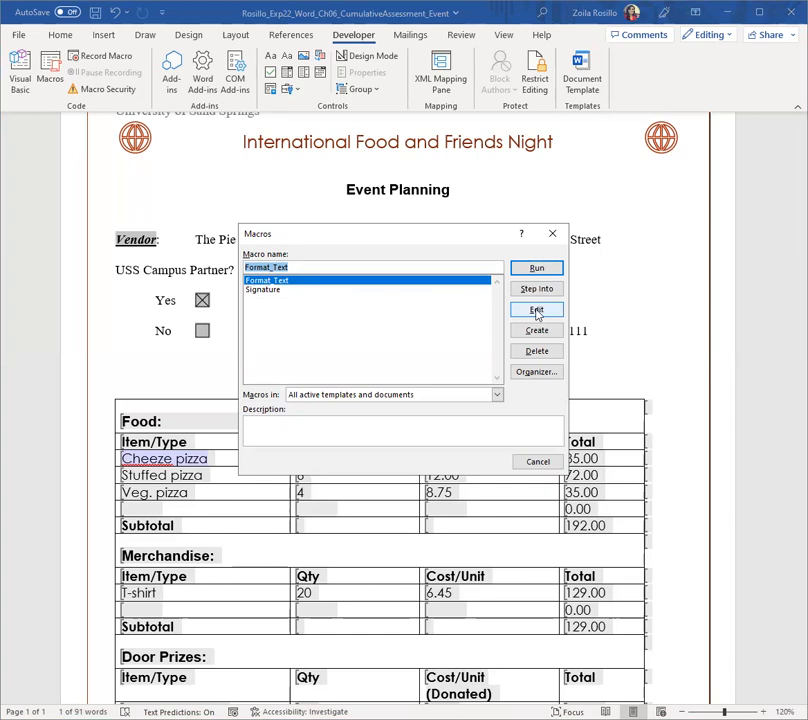
pyautogui.click(537, 311)
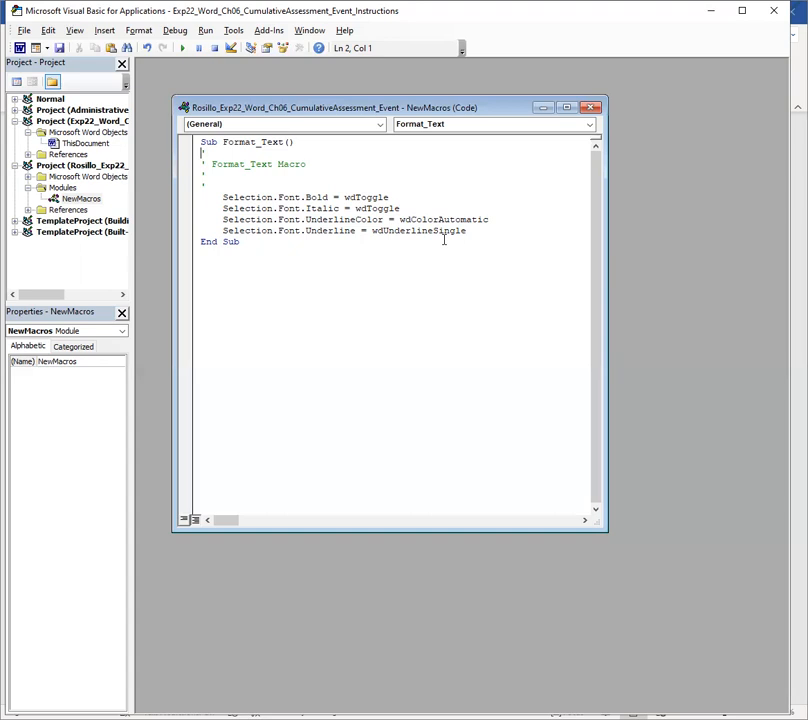
pyautogui.moveTo(480, 232); pyautogui.dragTo(184, 236)
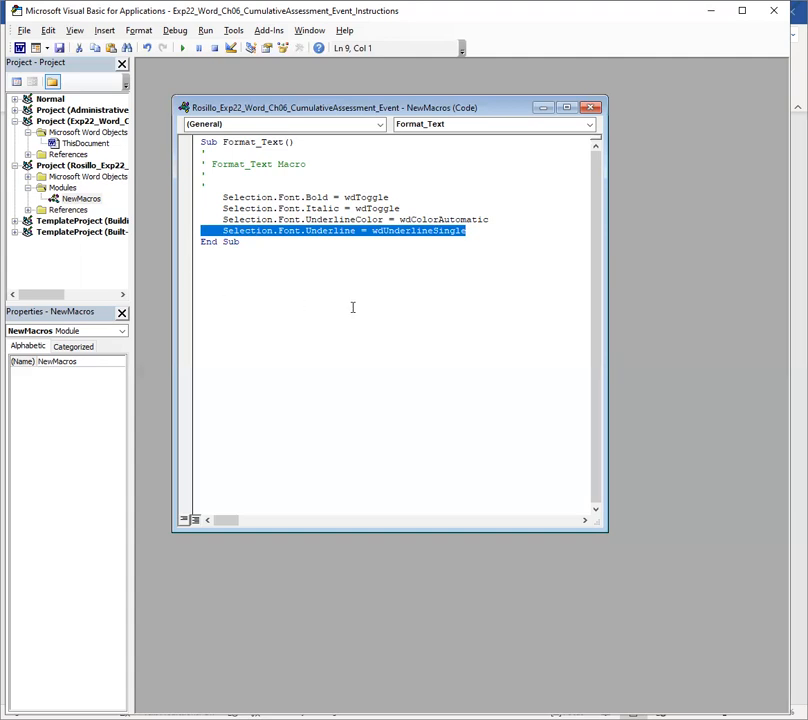
pyautogui.press('Delete')
pyautogui.press('BackSpace')
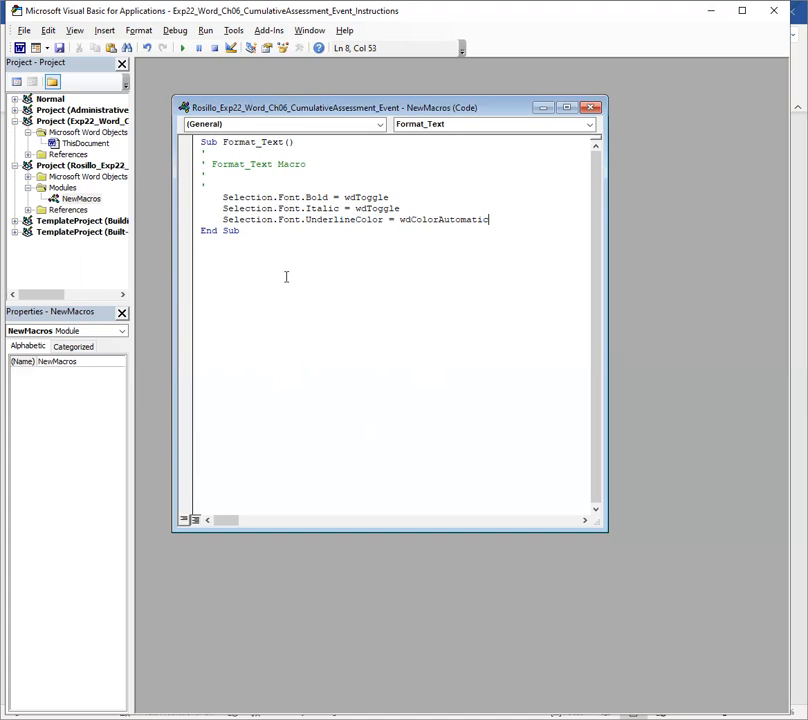
pyautogui.click(17, 50)
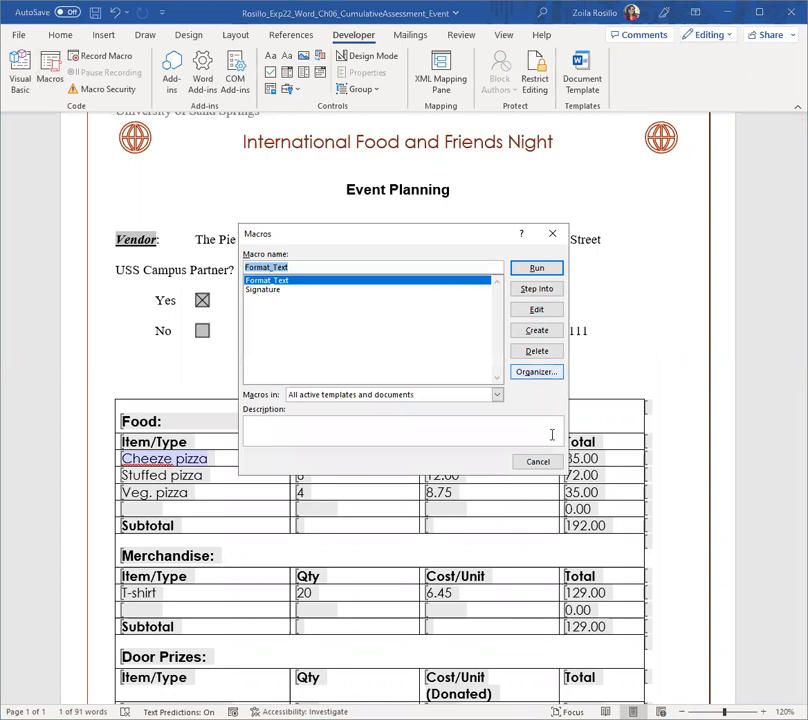
pyautogui.click(553, 235)
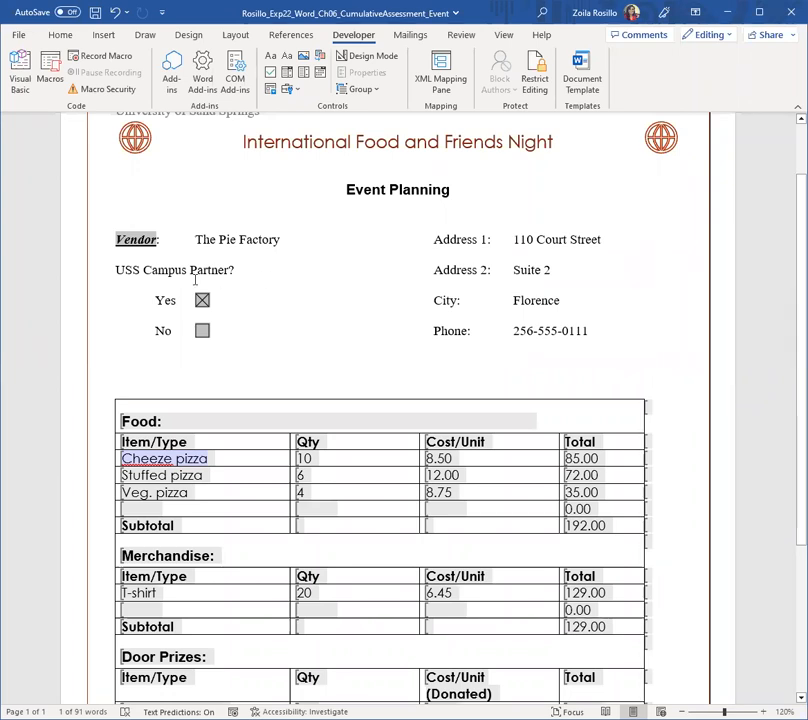
# - Run the Format_Text macro on the text "USS Campus Partner?"
pyautogui.click(115, 270)
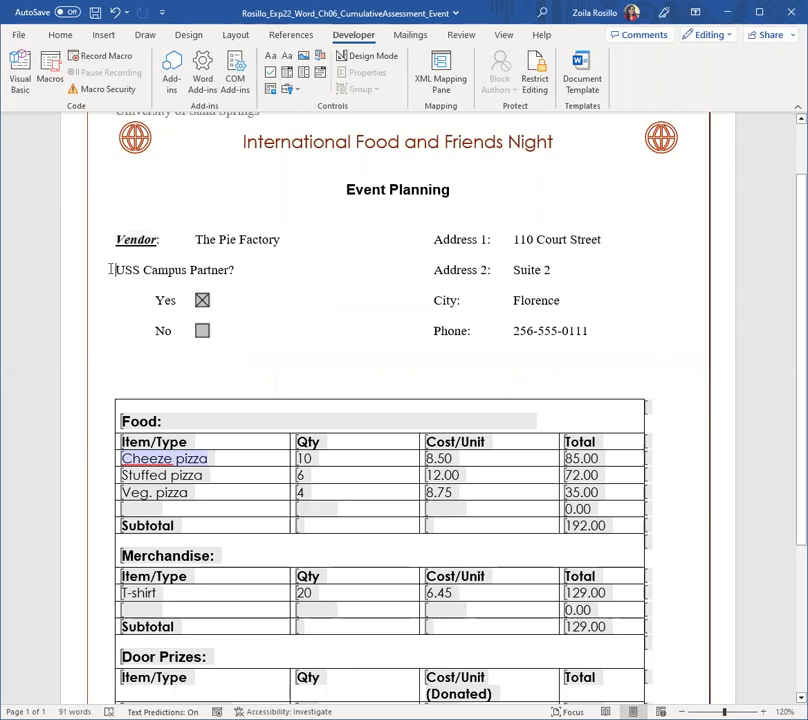
pyautogui.moveTo(118, 268); pyautogui.dragTo(234, 269)
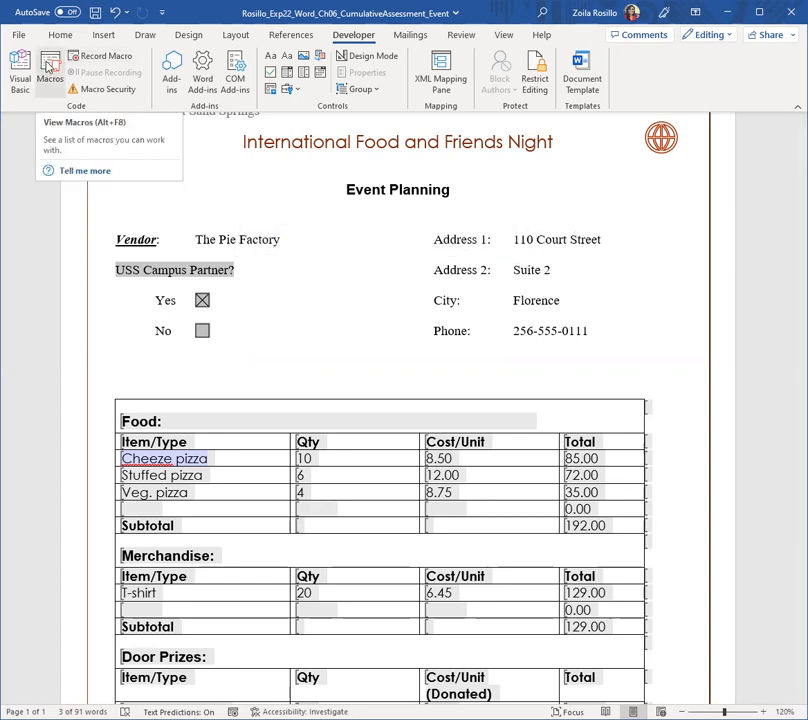
pyautogui.click(49, 67)
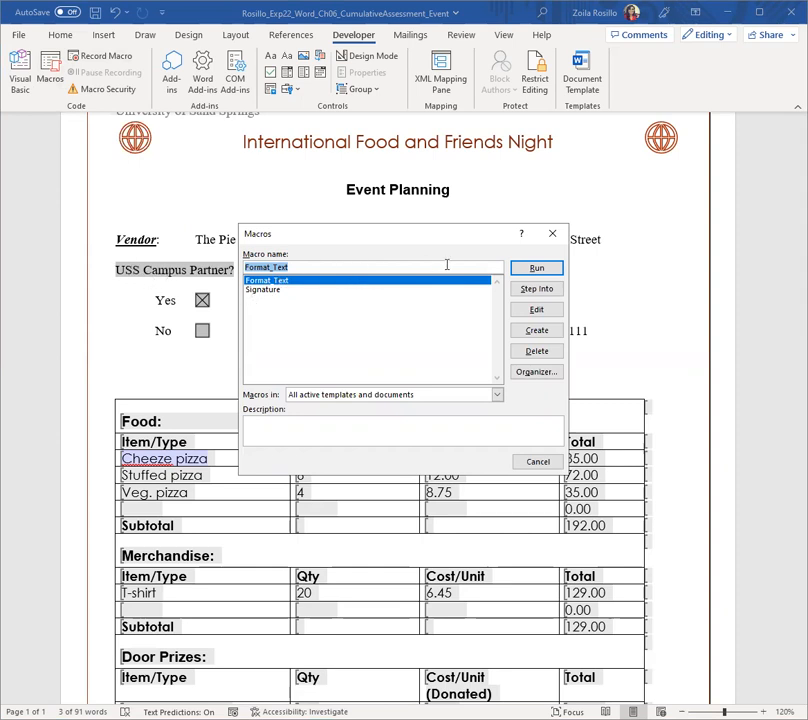
pyautogui.click(537, 269)
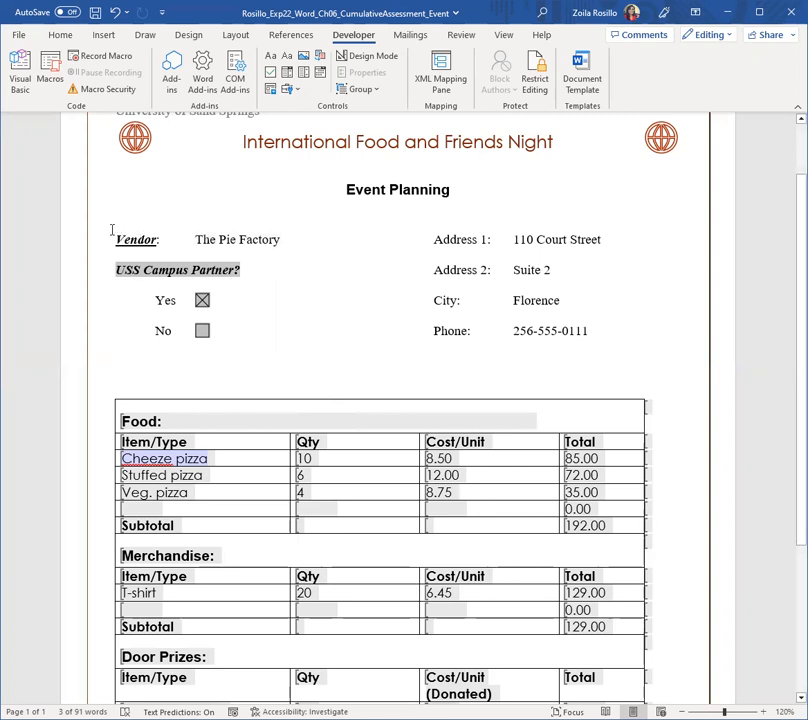
# - Clear all formatting from the word "Vendor"
pyautogui.moveTo(116, 239); pyautogui.dragTo(157, 237)
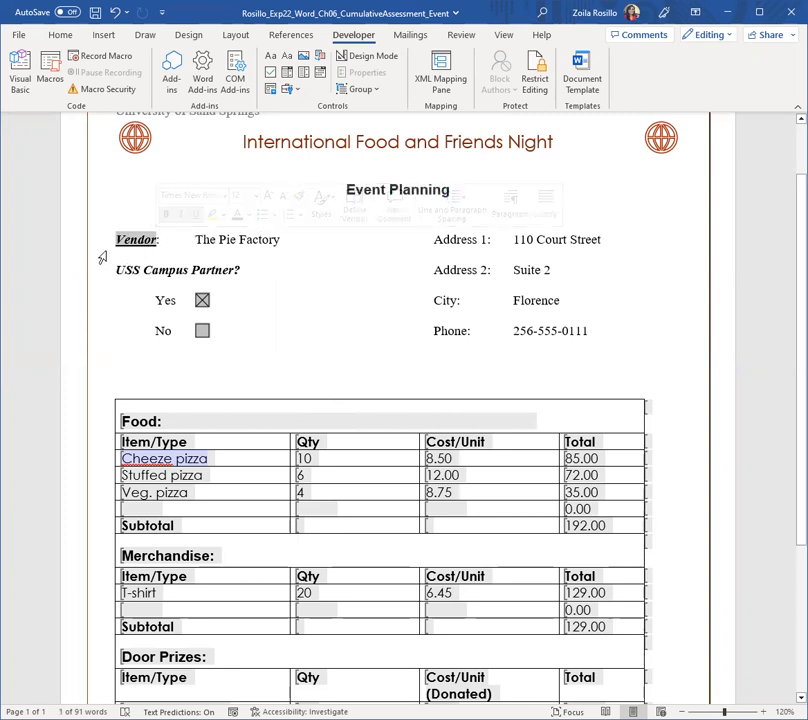
pyautogui.click(60, 38)
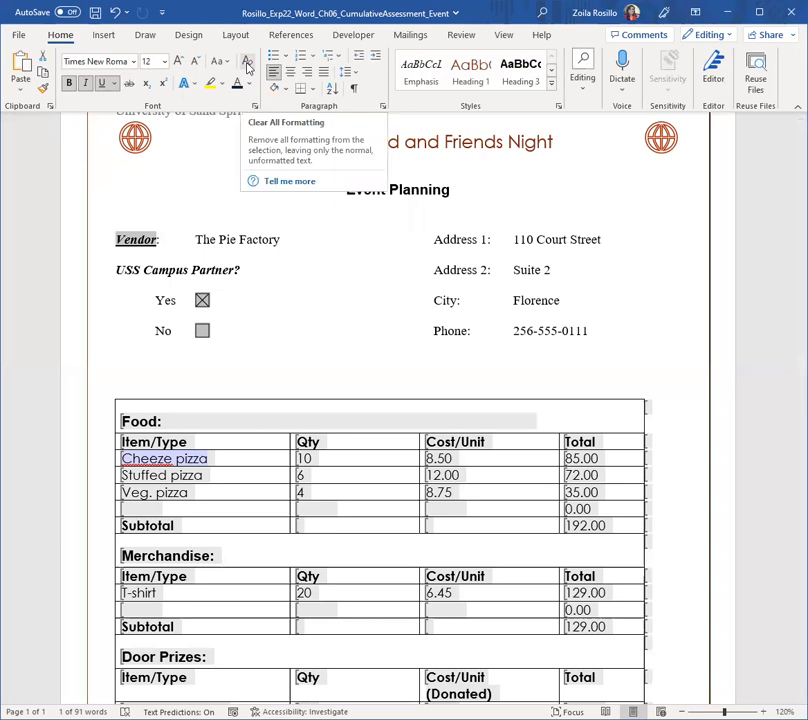
pyautogui.click(247, 64)
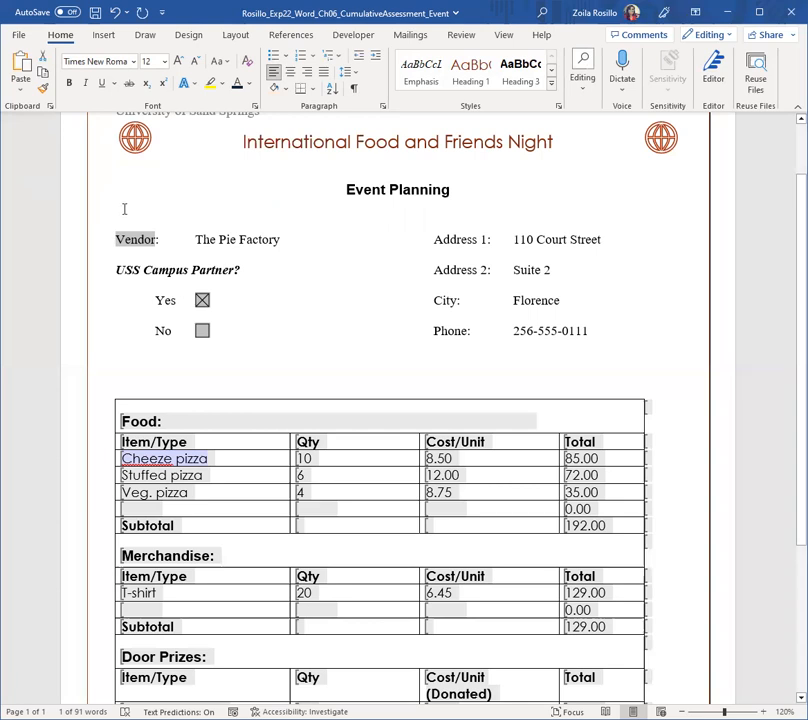
# - Run the Format_Text macro on the label "Vendor:", including its colon
pyautogui.click(121, 241)
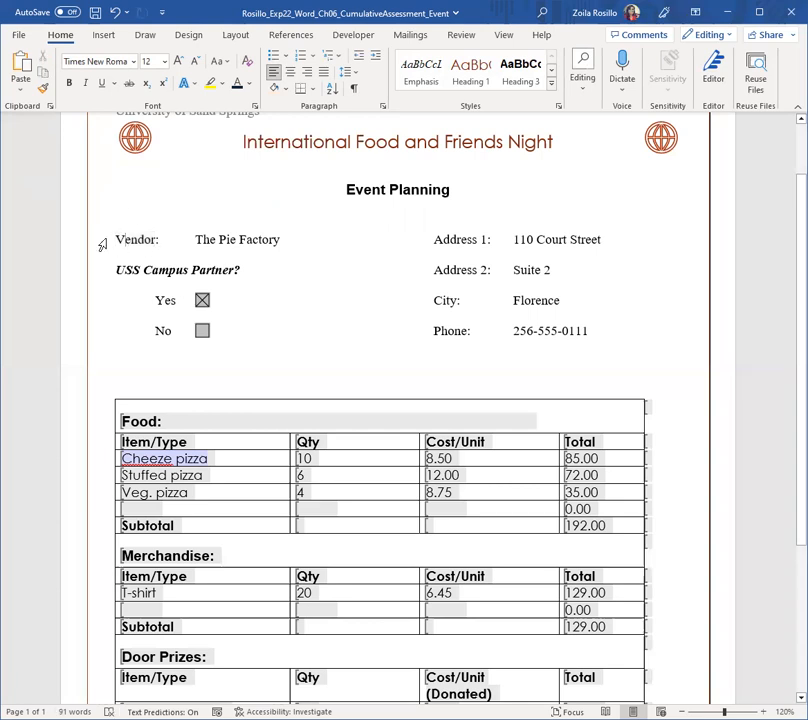
pyautogui.moveTo(117, 239); pyautogui.dragTo(165, 238)
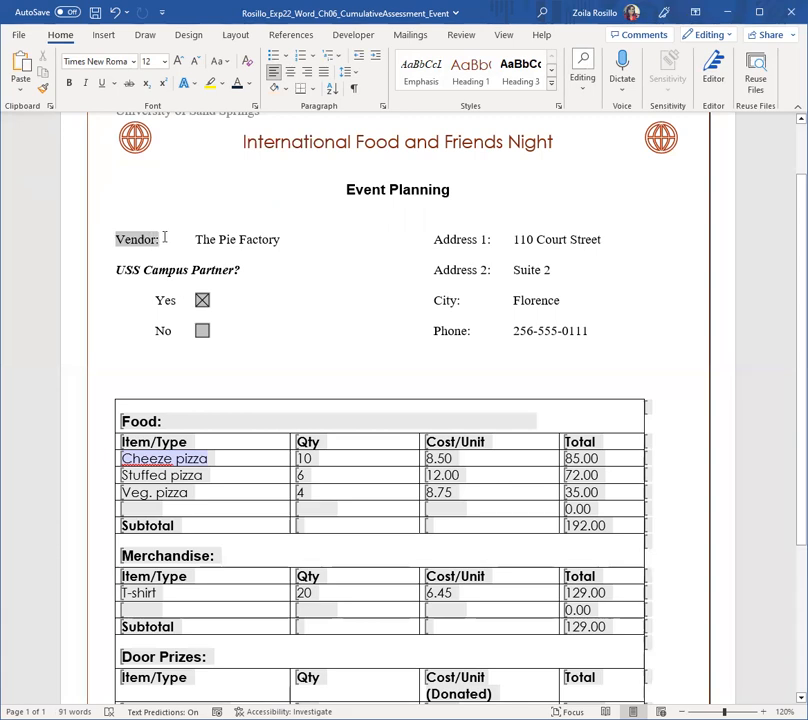
pyautogui.click(370, 36)
pyautogui.click(50, 65)
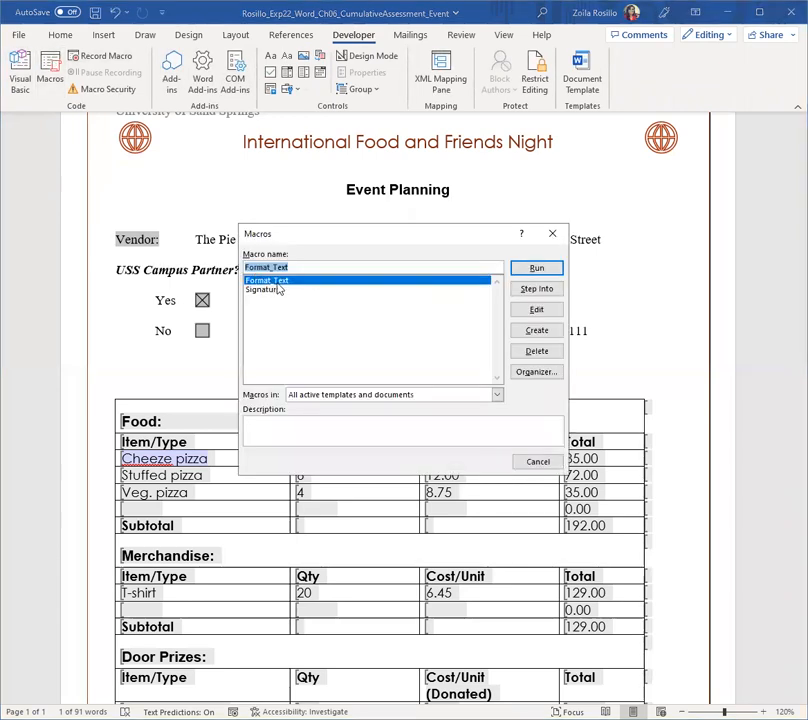
pyautogui.click(537, 269)
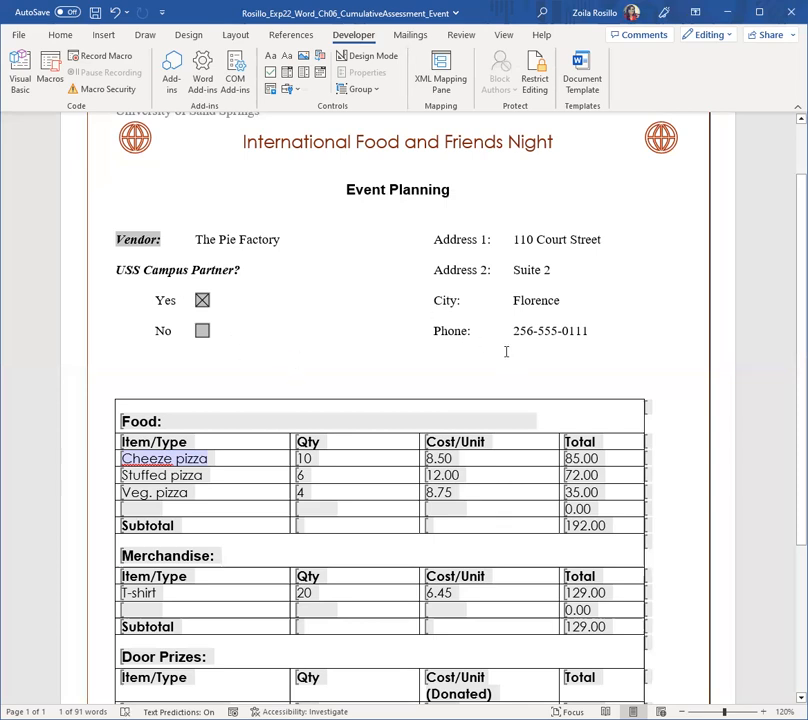
pyautogui.scroll(-1, 252, 339)
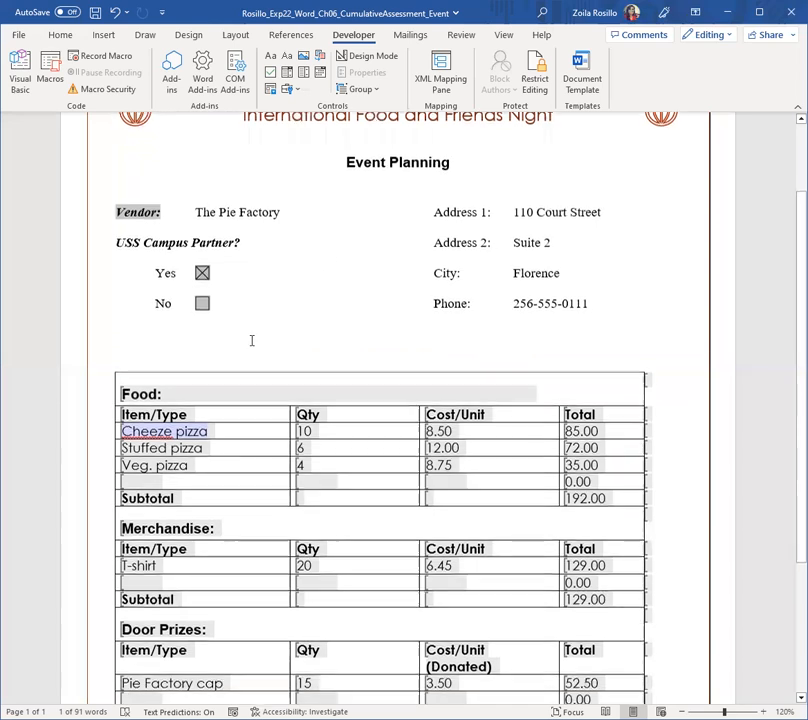
pyautogui.scroll(1, 252, 340)
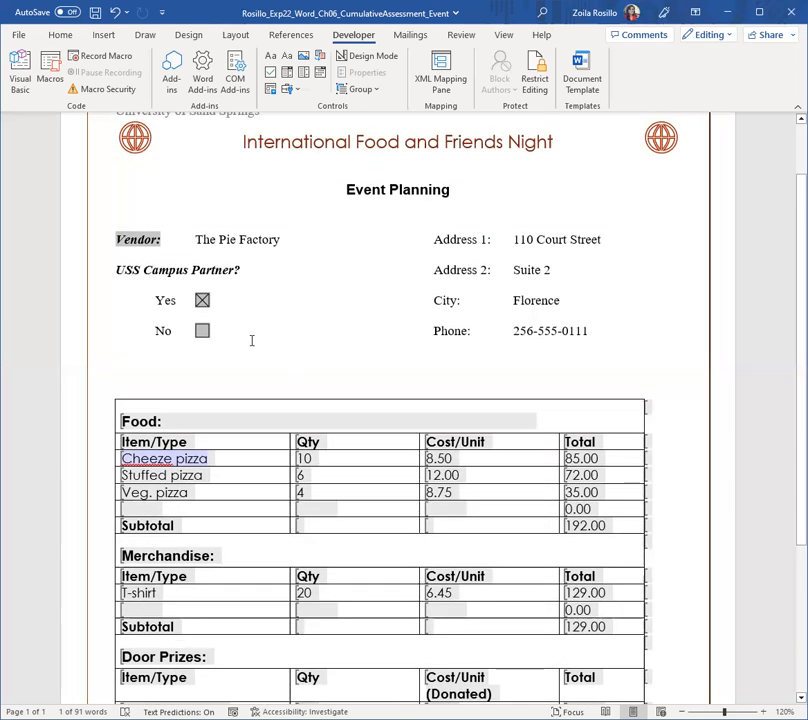
pyautogui.scroll(-1, 252, 340)
pyautogui.scroll(1, 252, 340)
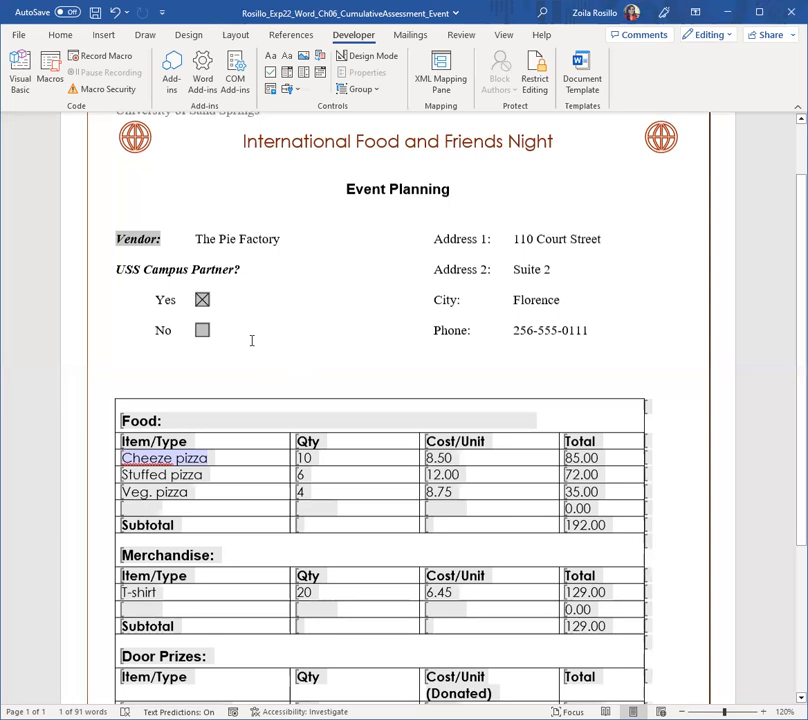